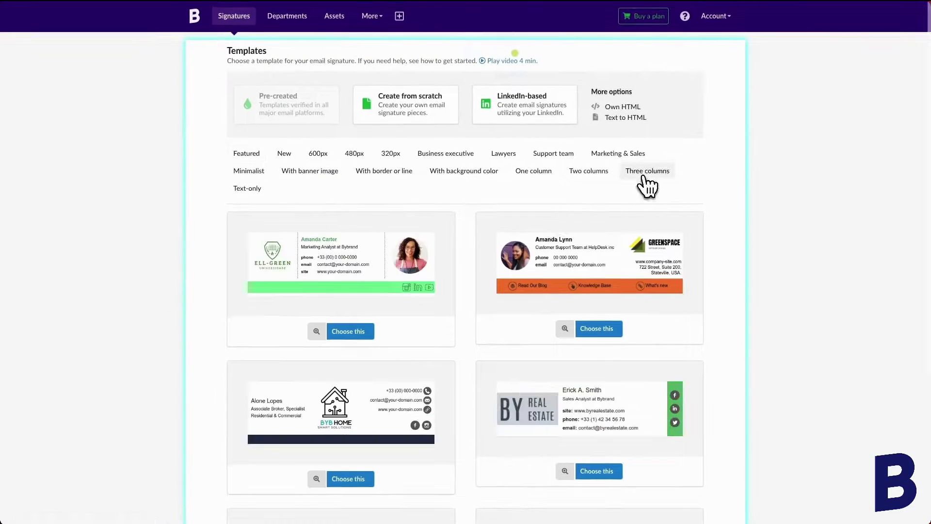
- Choose the three-column ELL-GREEN template and add a 2 px solid green top border to its logo cell
left_click(342, 329)
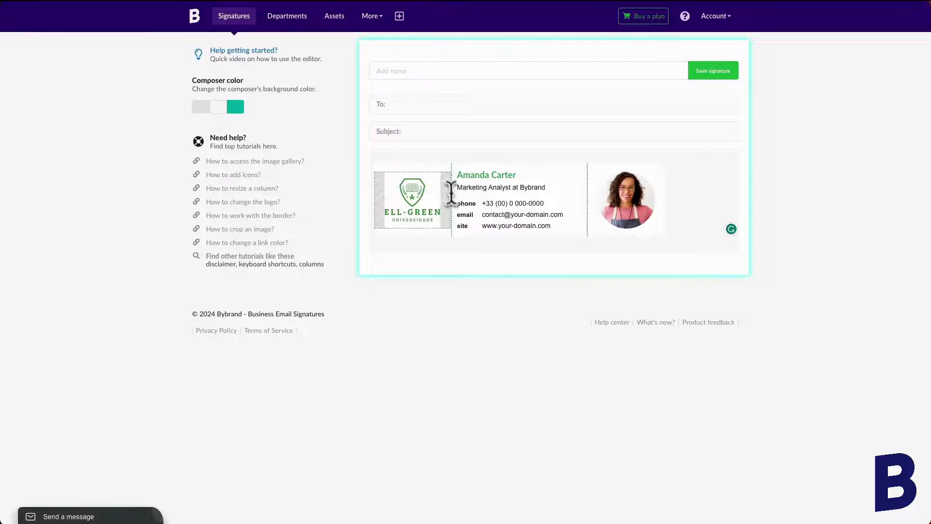
left_click(441, 173)
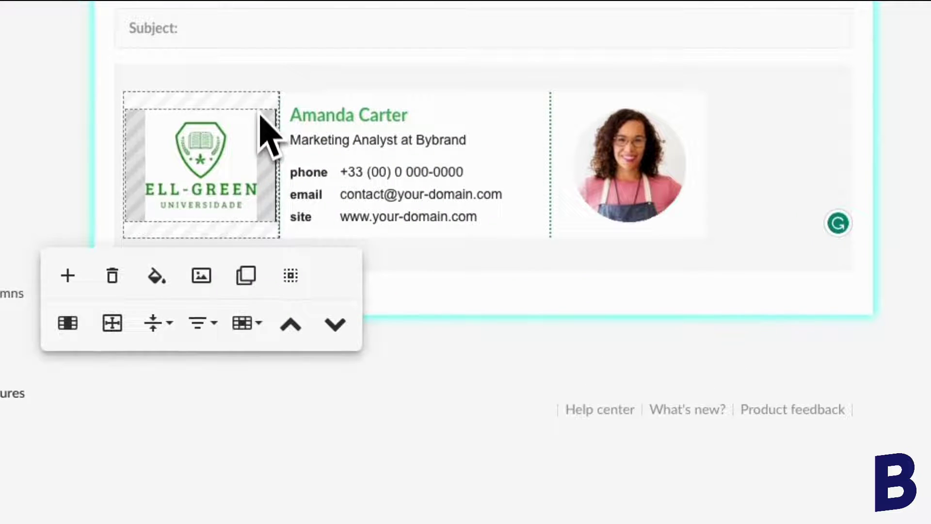
left_click(252, 324)
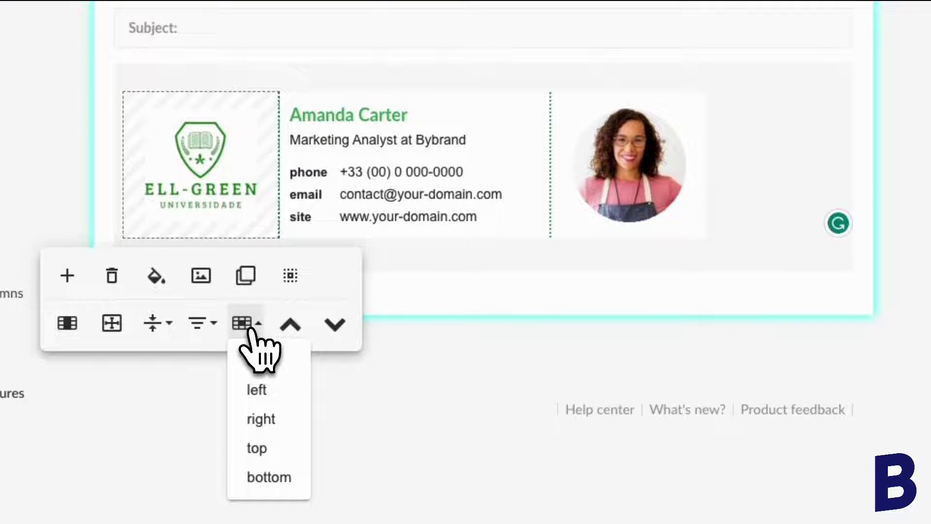
left_click(266, 445)
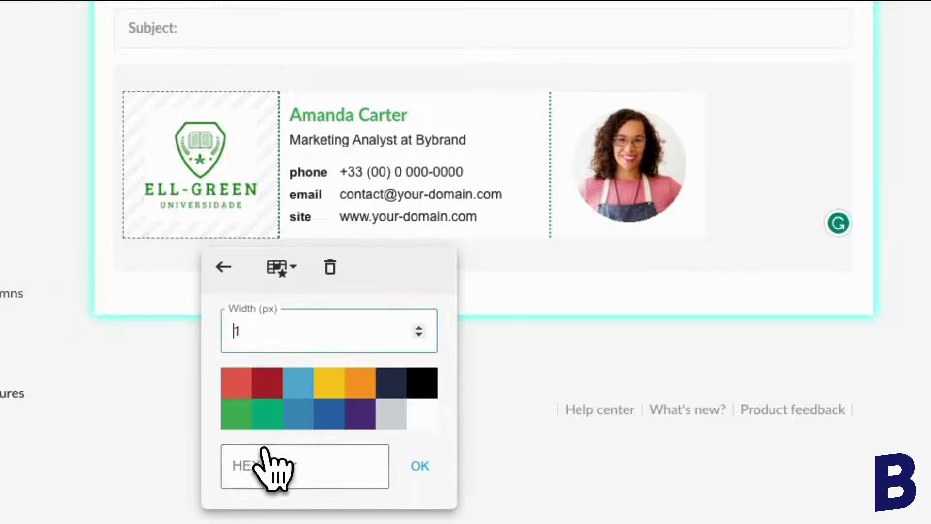
left_click(291, 276)
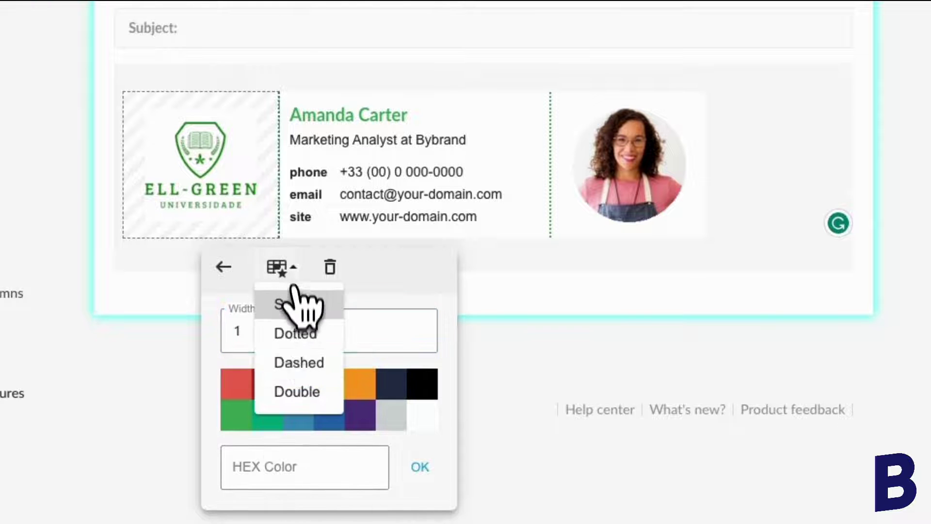
left_click(305, 280)
left_click(418, 327)
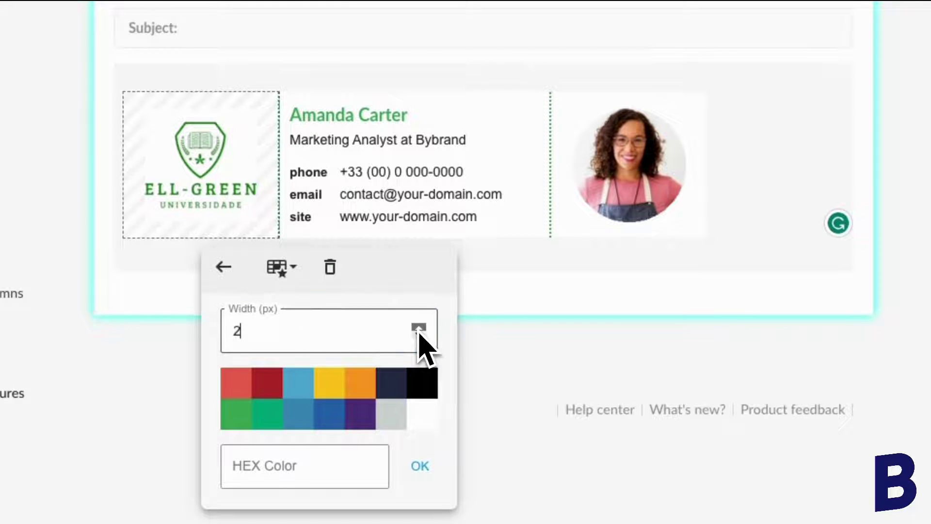
left_click(237, 417)
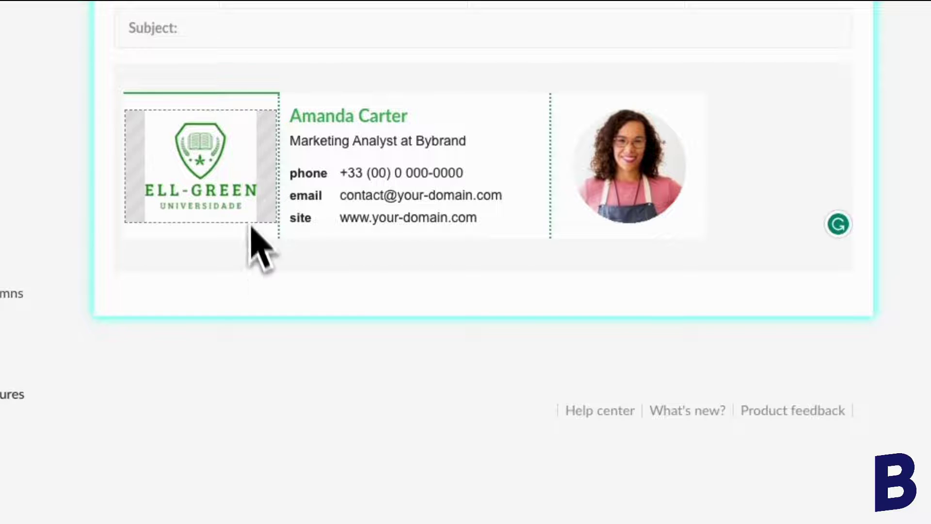
- Change the logo cell's top border to a dotted black line
left_click(249, 100)
left_click(238, 316)
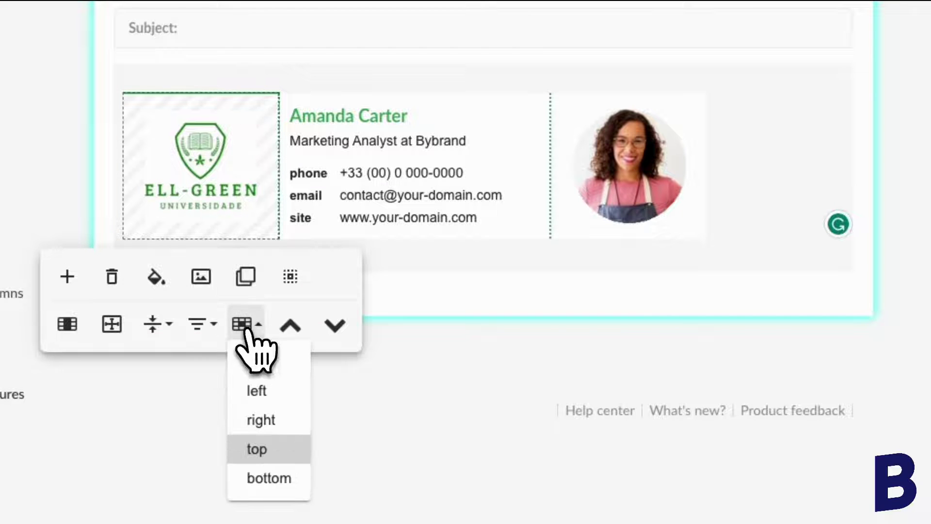
left_click(275, 445)
left_click(291, 271)
left_click(295, 334)
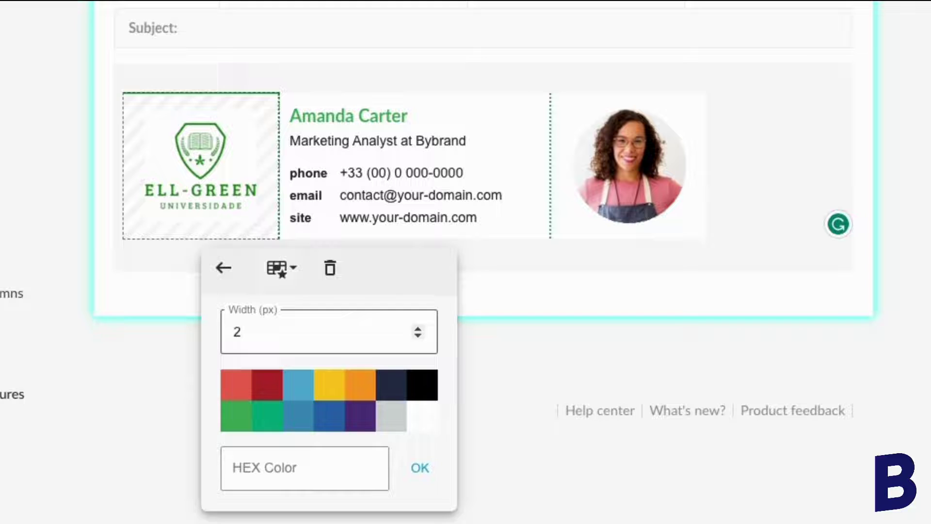
left_click(420, 467)
- Switch the logo cell's top border style to a solid black line
left_click(260, 96)
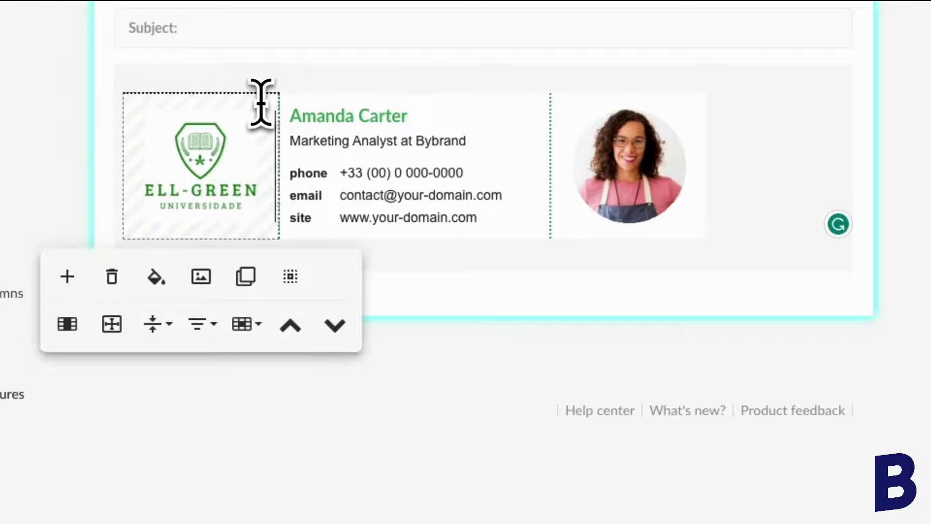
left_click(241, 320)
left_click(267, 445)
left_click(283, 269)
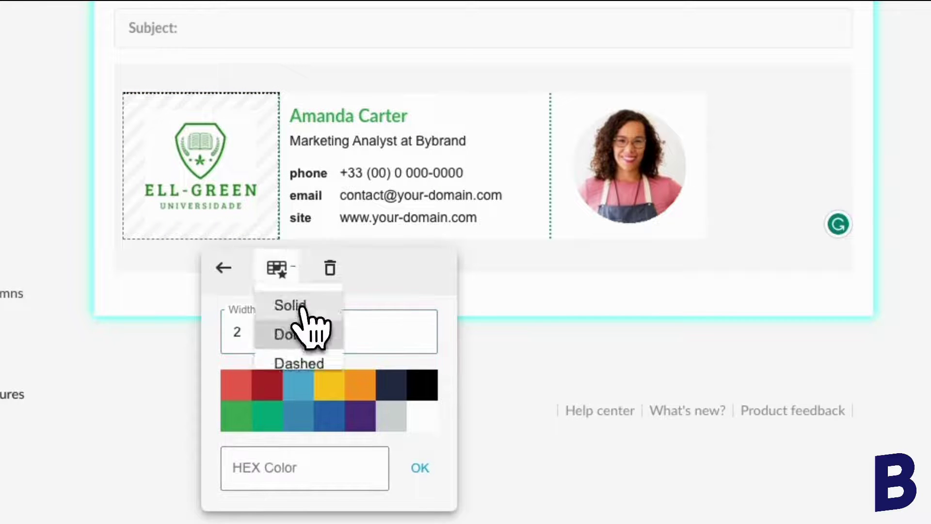
left_click(294, 305)
left_click(420, 468)
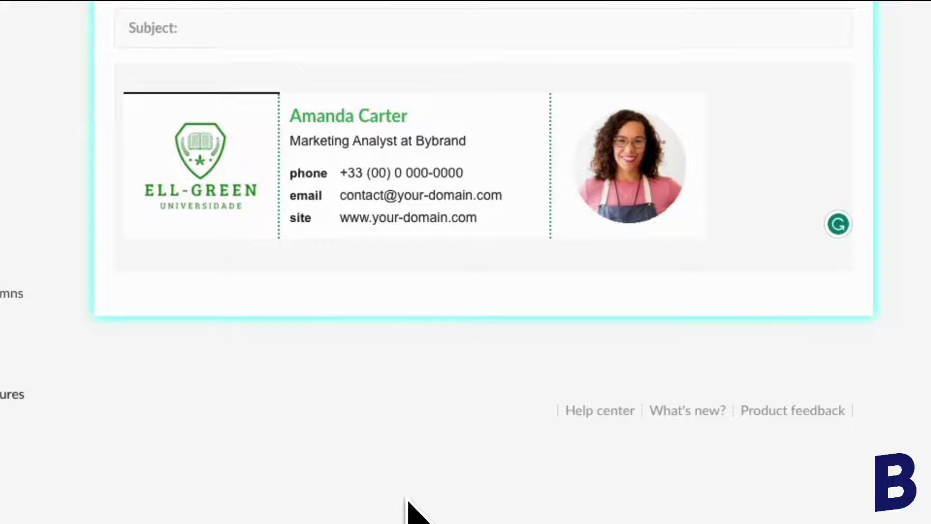
- Apply a 2 px black border to all sides of the logo, contact details and photo cells
left_click(267, 100)
left_click(291, 100)
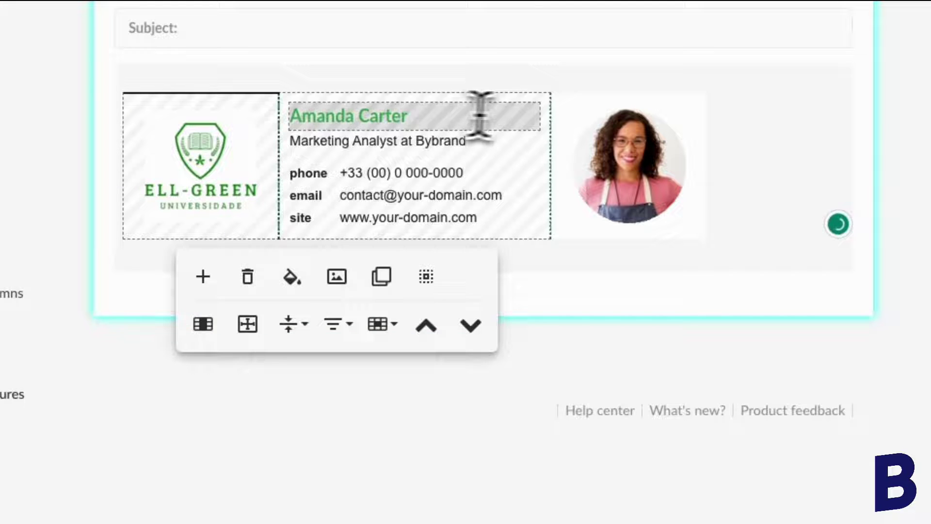
left_click(557, 104)
left_click(459, 324)
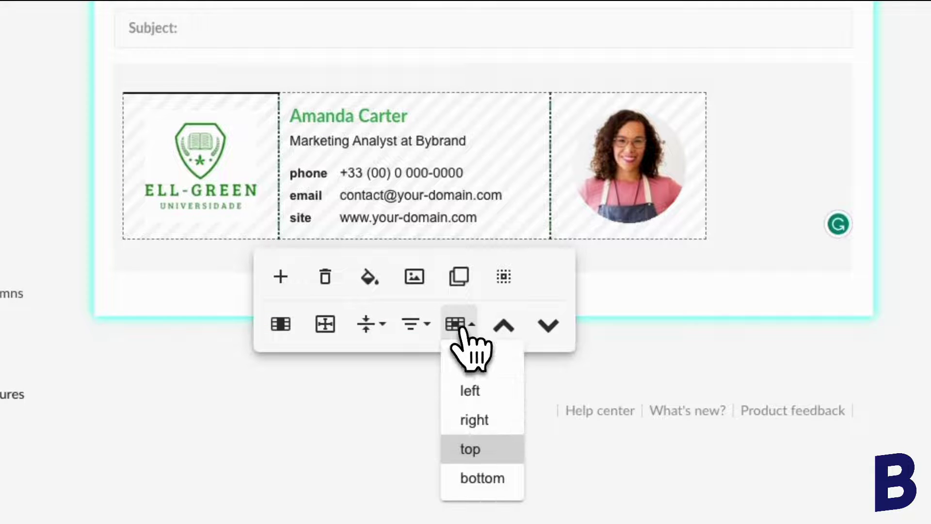
left_click(478, 388)
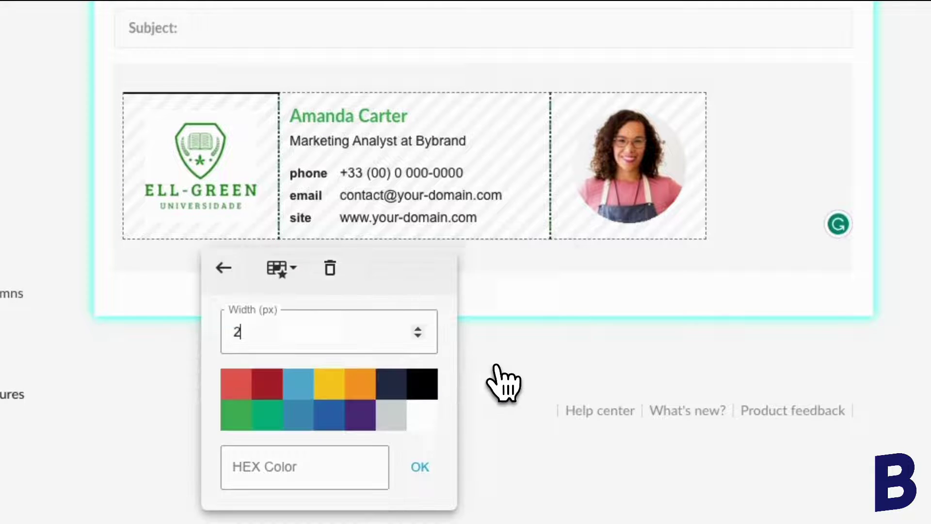
left_click(426, 384)
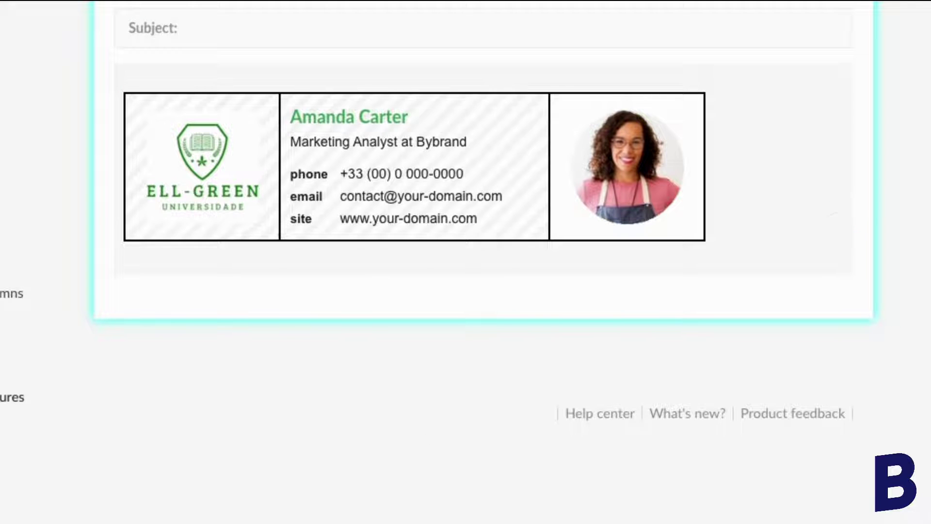
- Set the border on all sides of the three signature cells to 5 px green
left_click(557, 100)
left_click(458, 325)
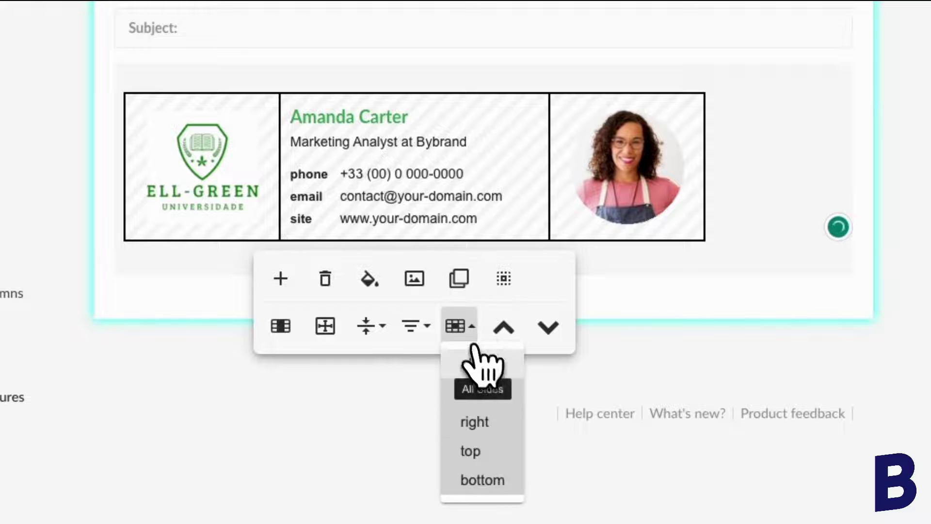
left_click(473, 360)
left_click(419, 330)
left_click(419, 331)
left_click(419, 331)
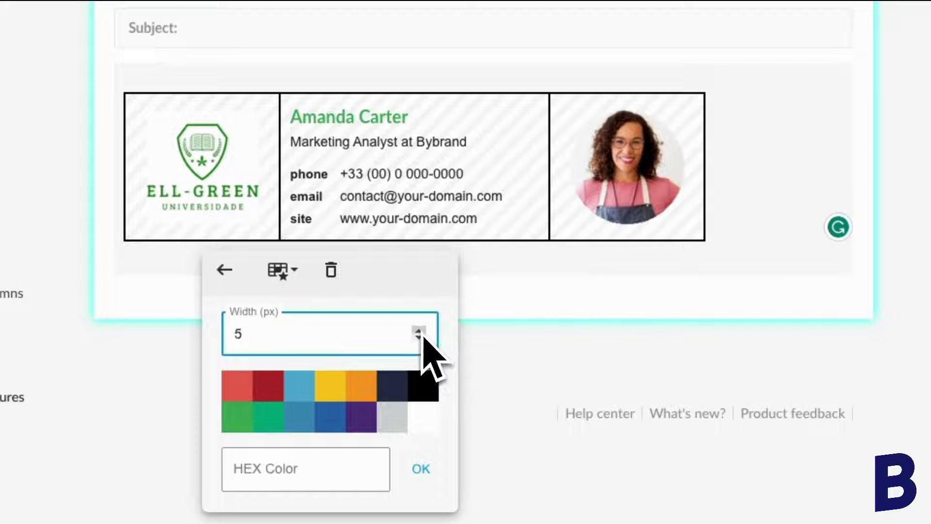
left_click(279, 415)
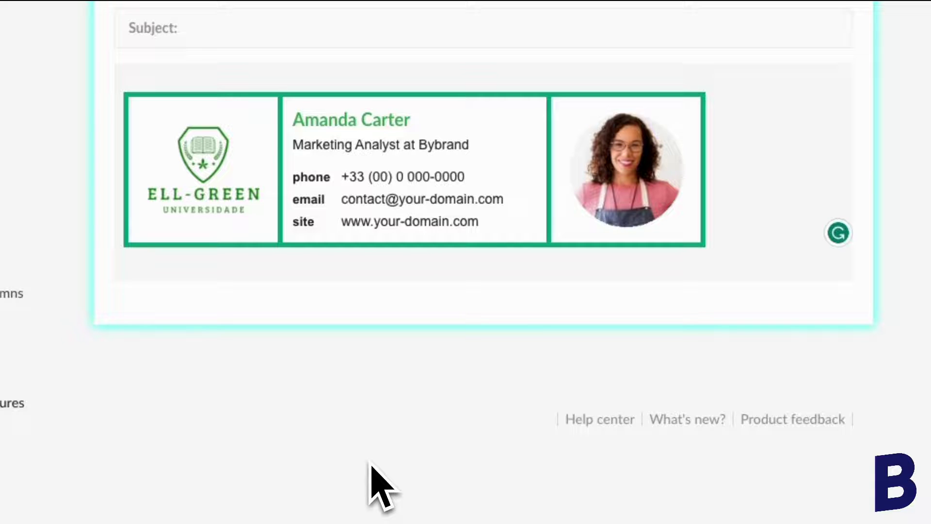
- Delete the logo image and set its emptied column's width to 40 px
left_click(223, 177)
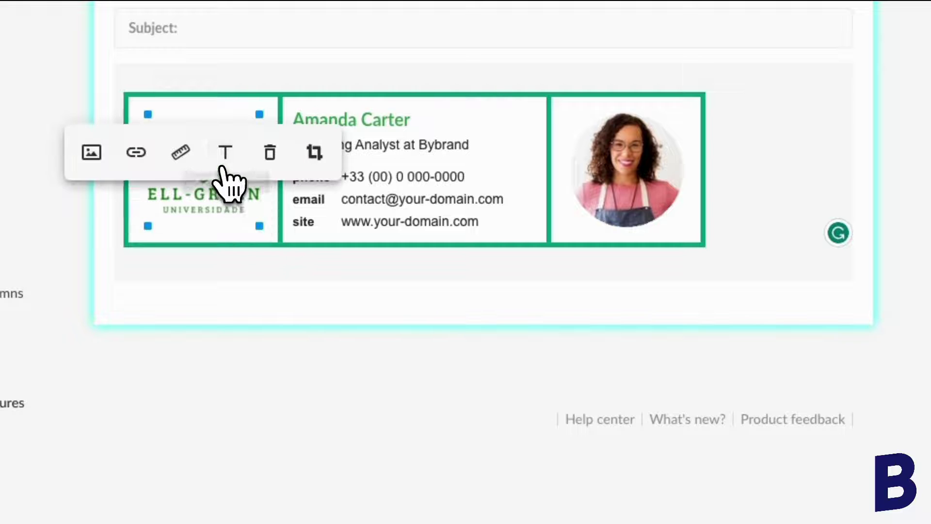
left_click(267, 160)
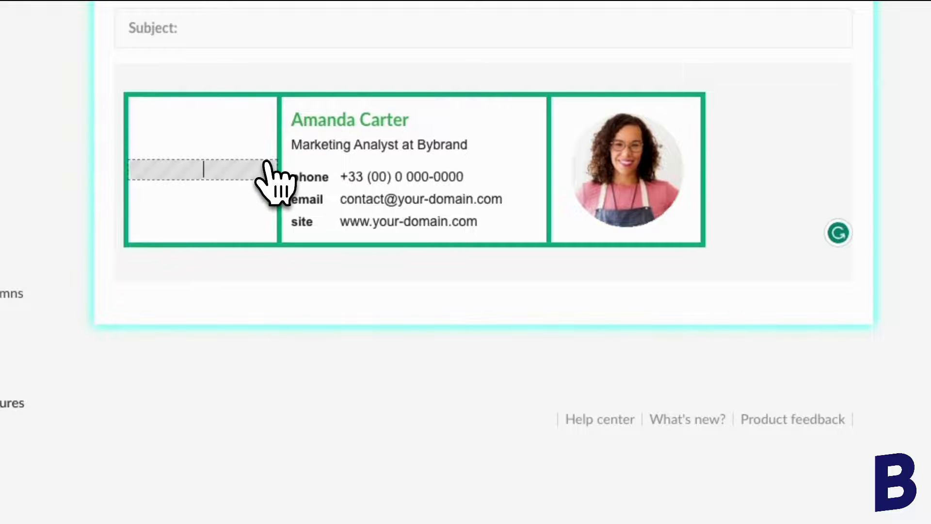
left_click(231, 145)
left_click(69, 329)
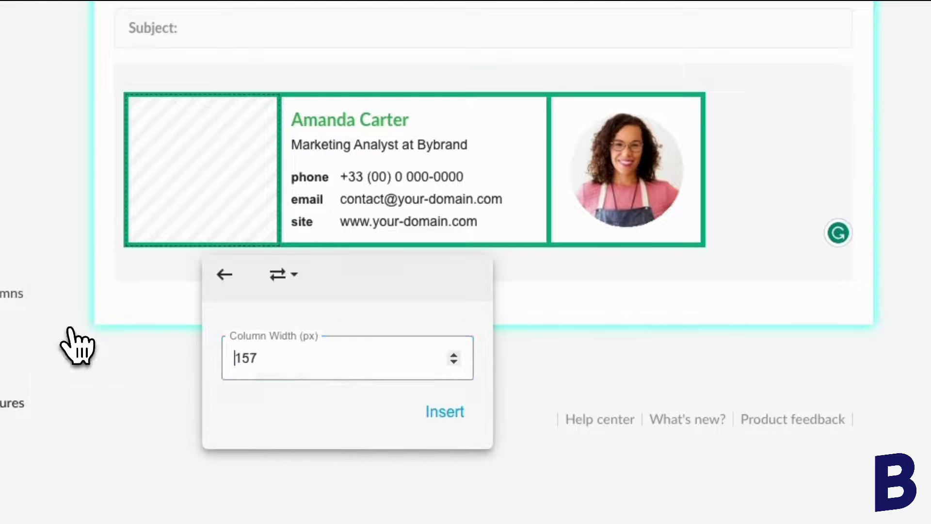
double_click(233, 358)
type("40")
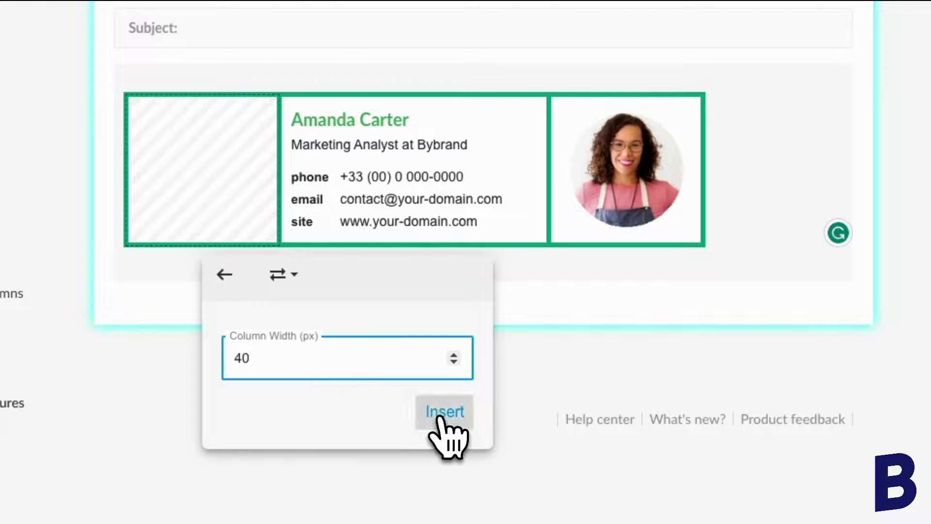
left_click(441, 415)
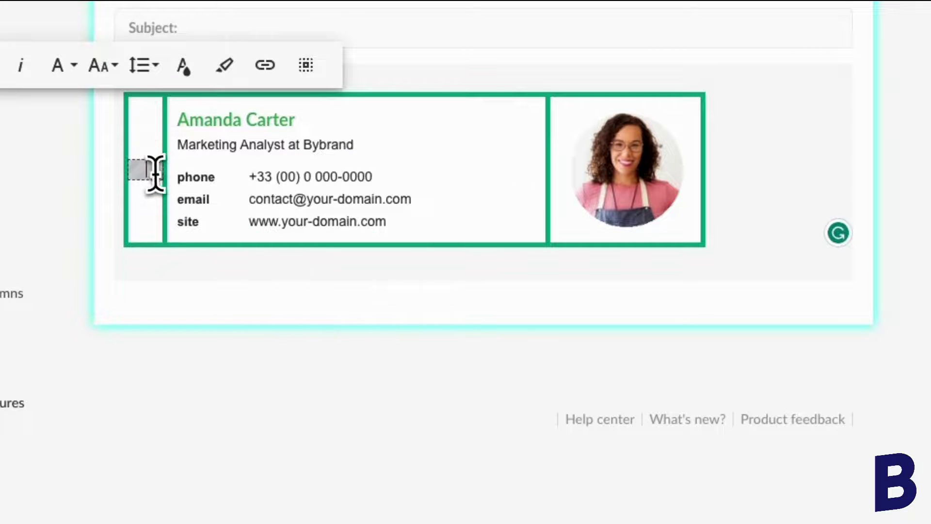
- Fill the narrow empty column with a green background color
left_click(152, 170)
left_click(115, 268)
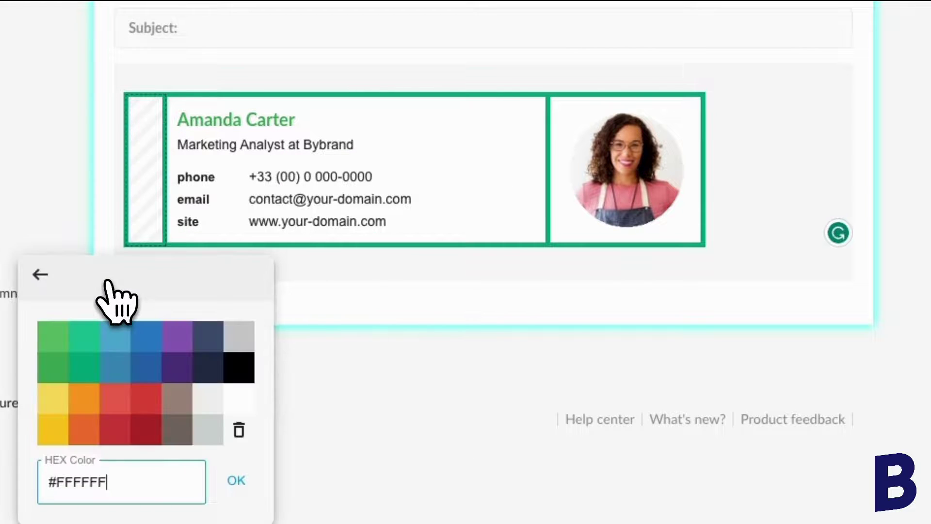
left_click(54, 367)
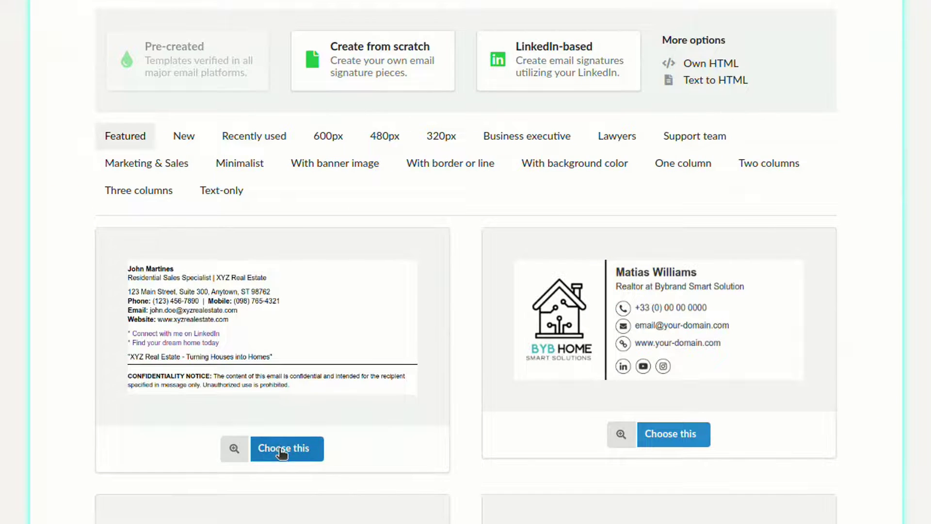
- Choose the featured text-only XYZ Real Estate template and add a black divider line below the job title row
left_click(286, 449)
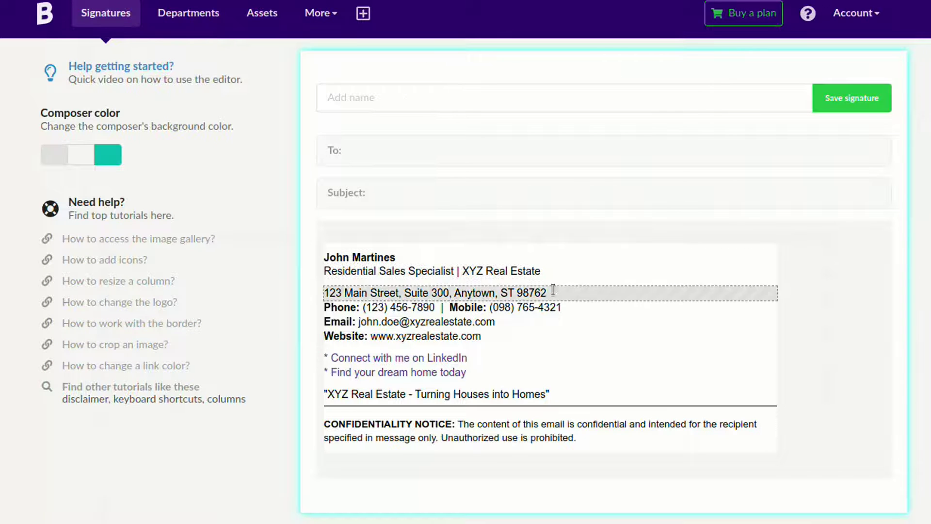
left_click(561, 273)
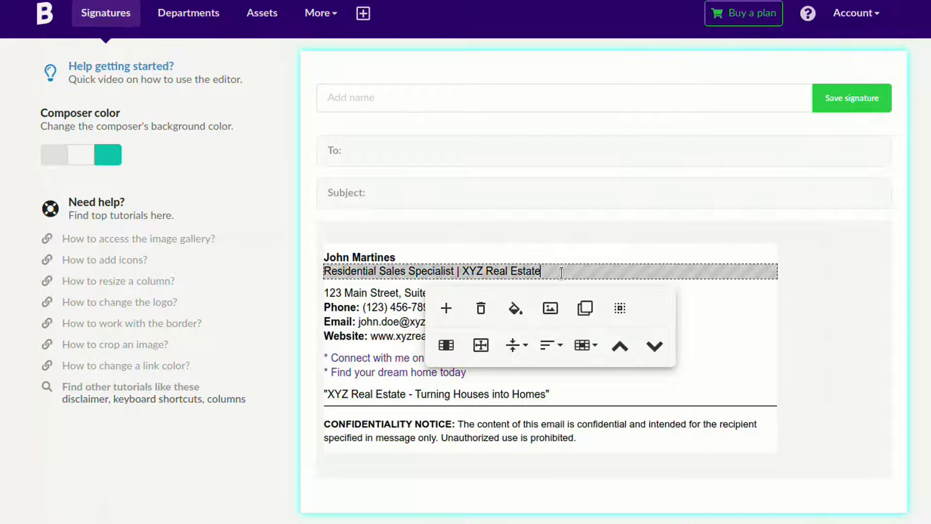
left_click(446, 308)
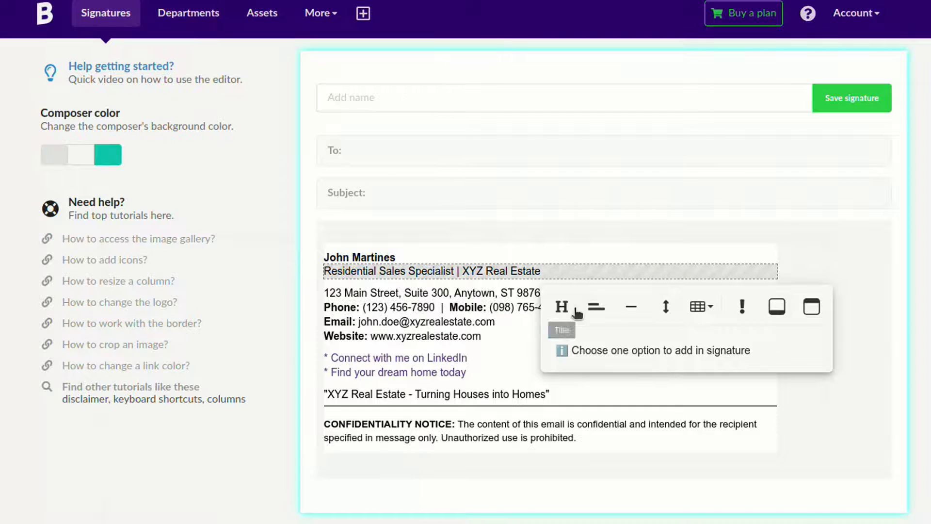
left_click(631, 307)
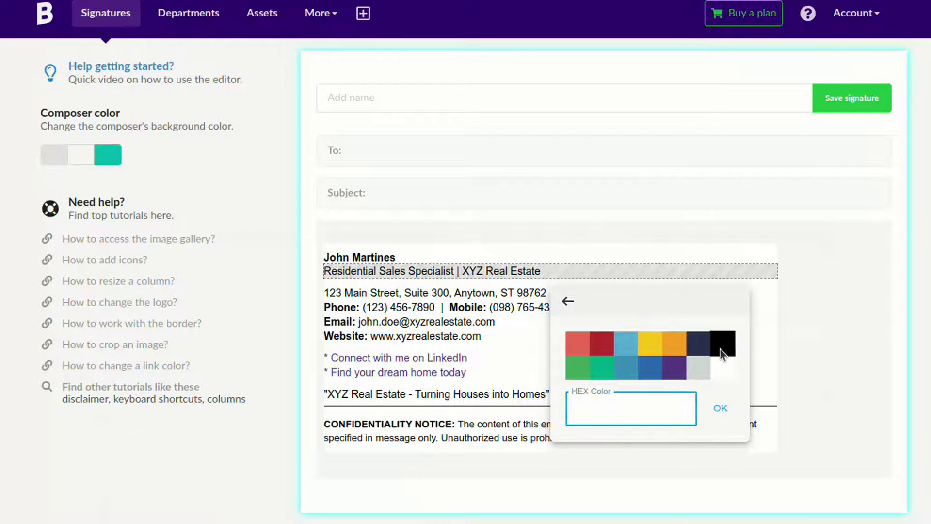
left_click(720, 348)
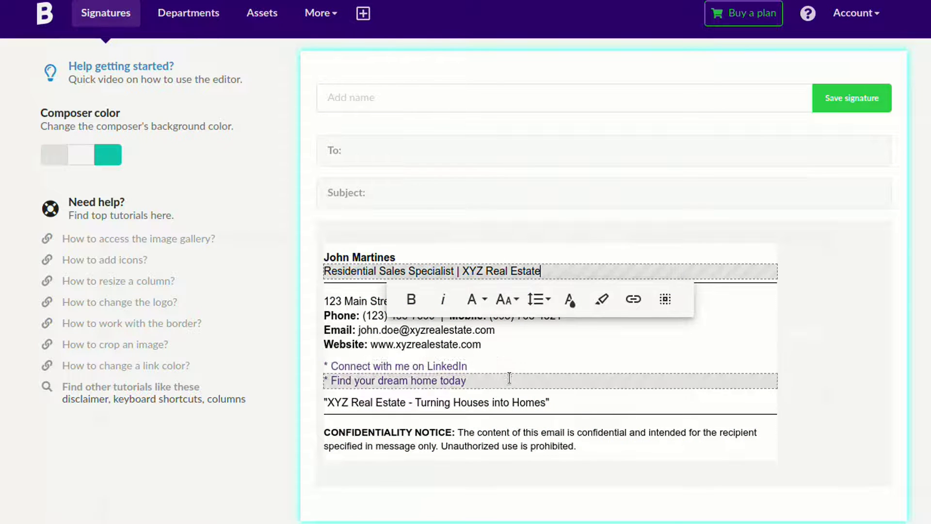
- Add a black divider line below the website row
left_click(508, 346)
left_click(448, 381)
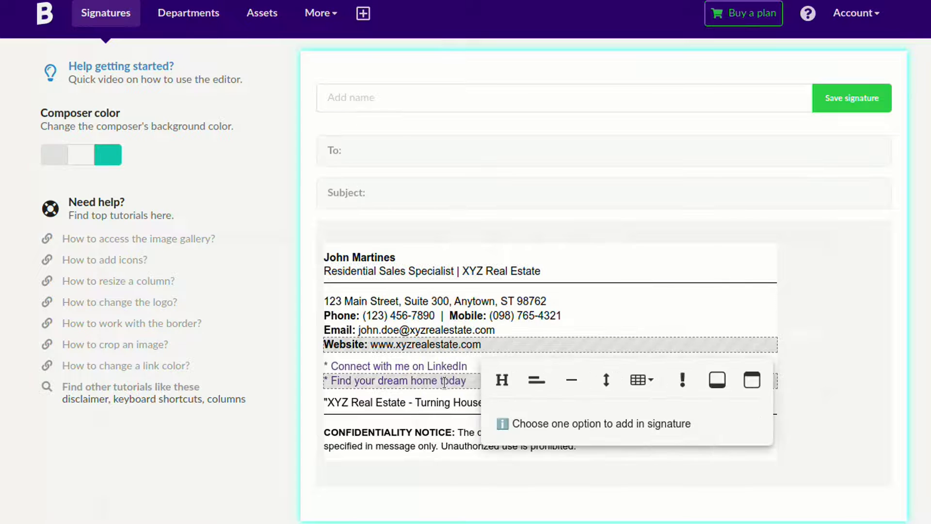
left_click(571, 380)
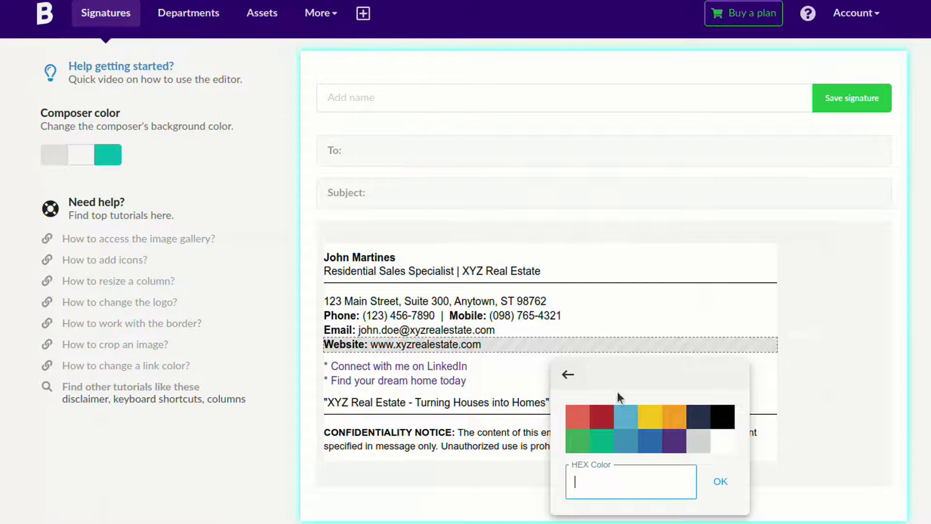
left_click(723, 416)
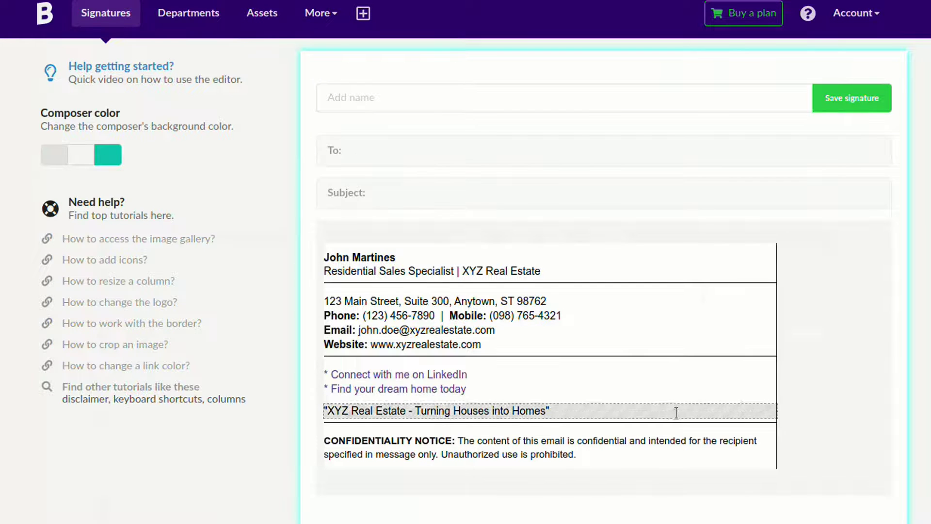
- Delete the divider line above the confidentiality notice and move the spacer row below the job title's divider up above that divider
left_click(656, 426)
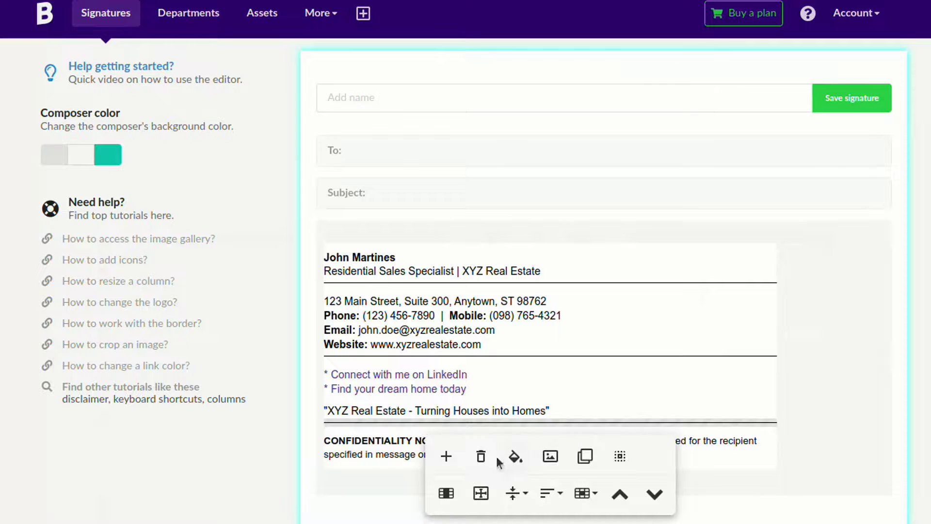
left_click(481, 456)
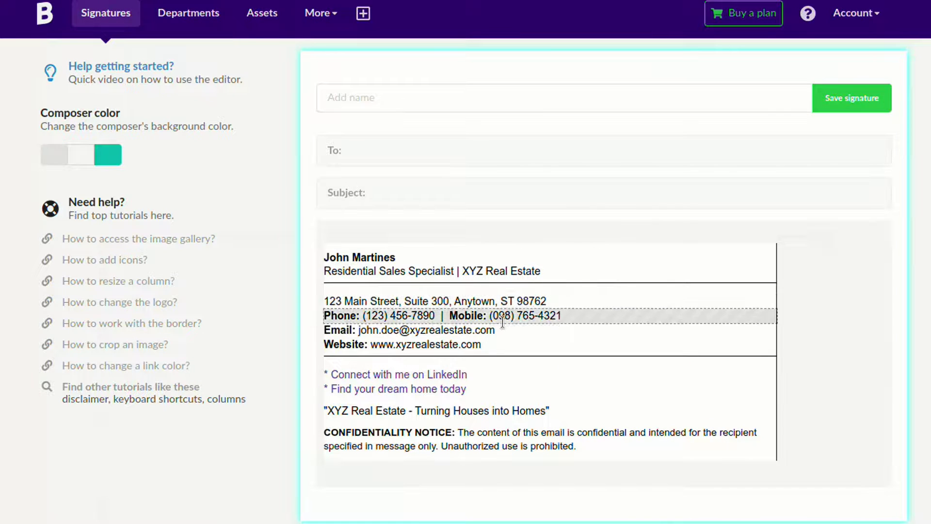
left_click(413, 290)
left_click(619, 362)
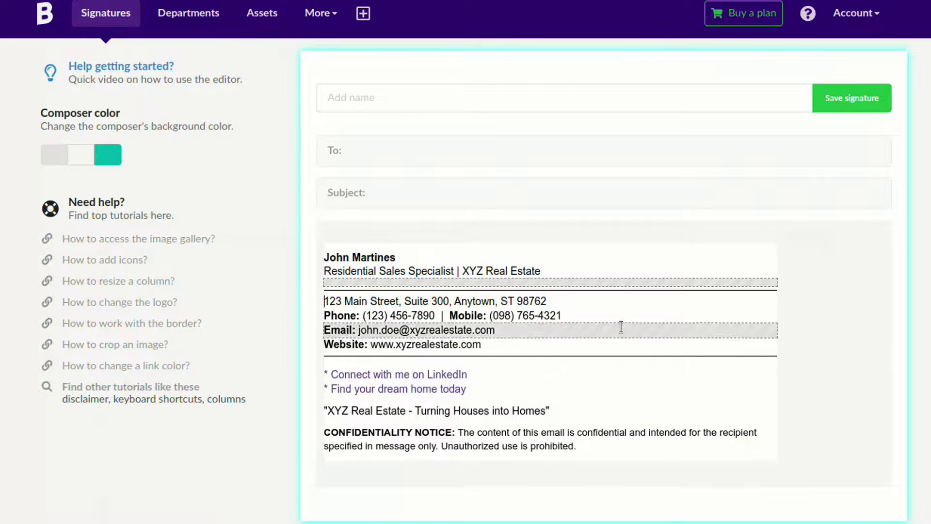